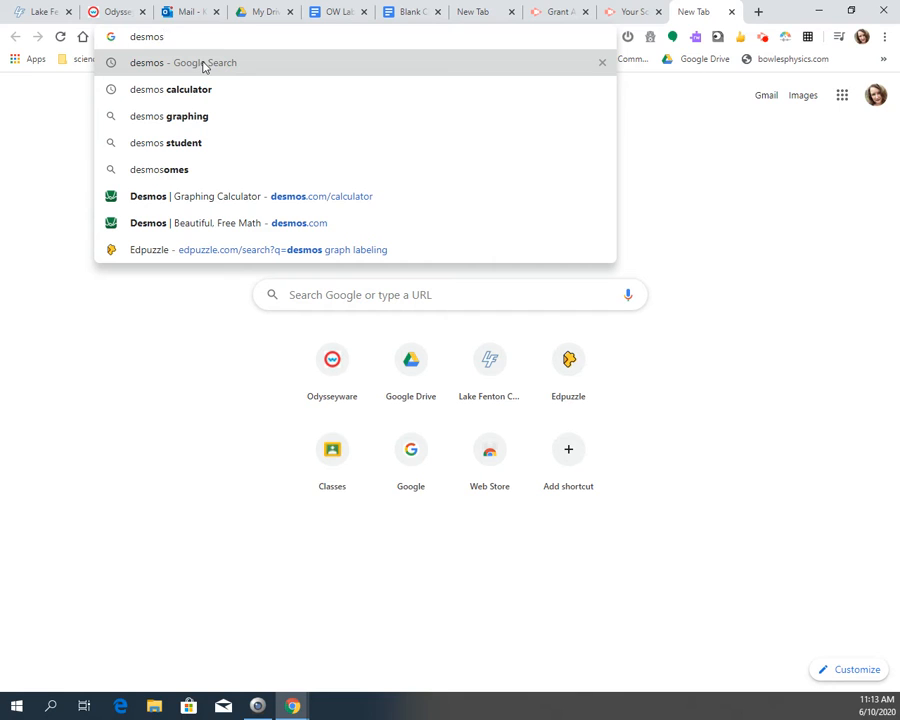
Search Google for desmos, open its Graphing Calculator and sign in with the existing Google account
left_click(203, 64)
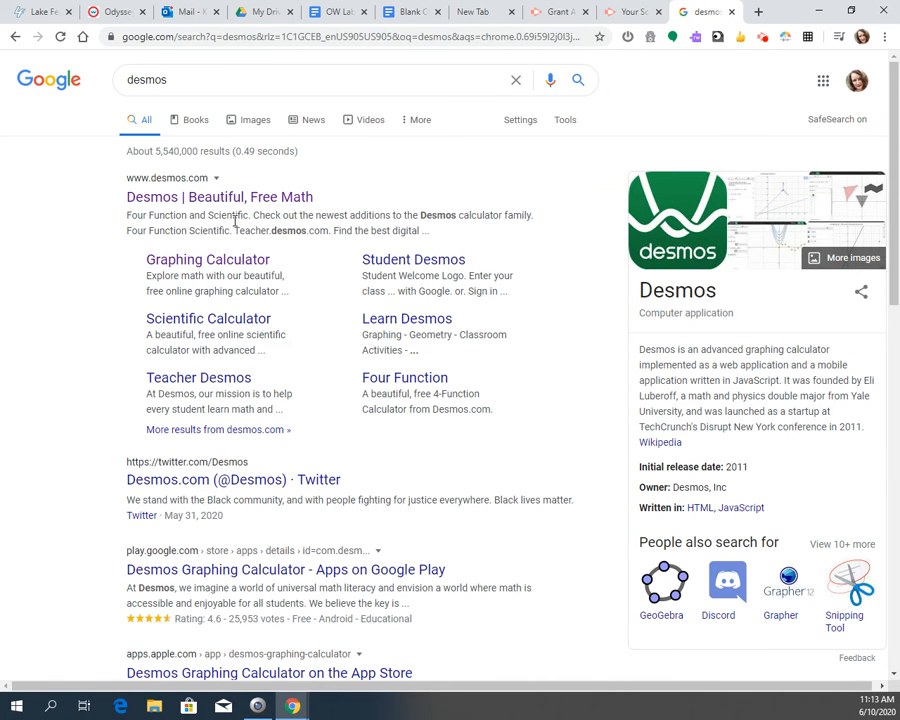
left_click(204, 262)
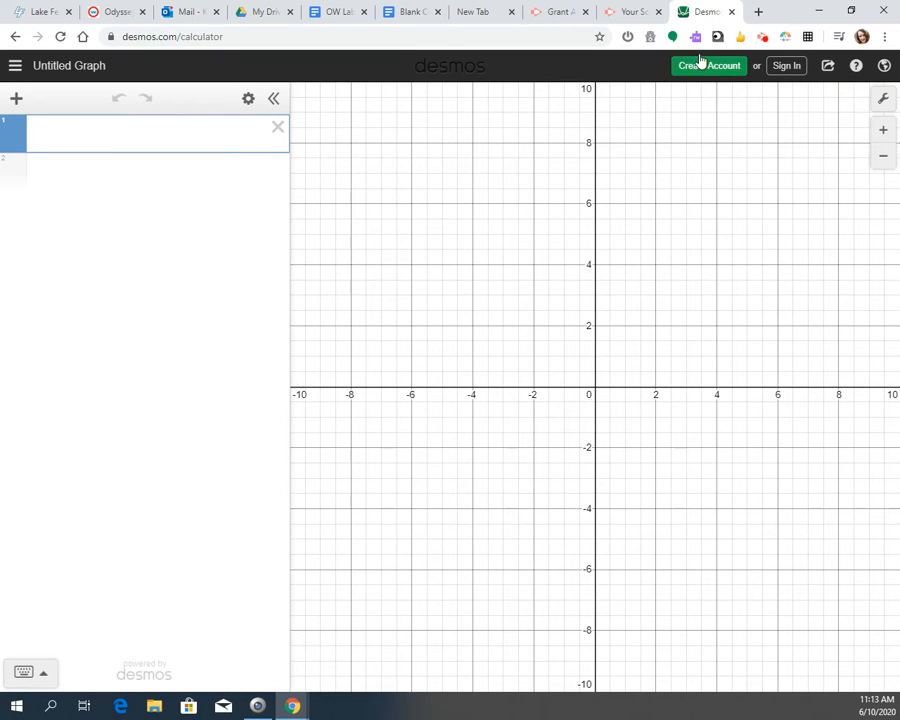
left_click(784, 68)
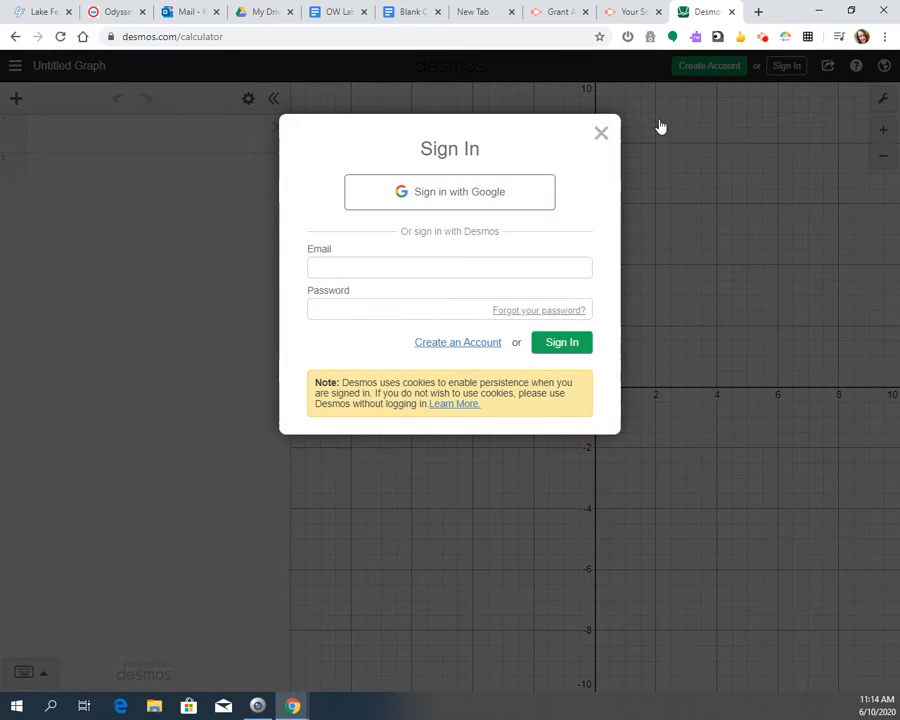
left_click(421, 205)
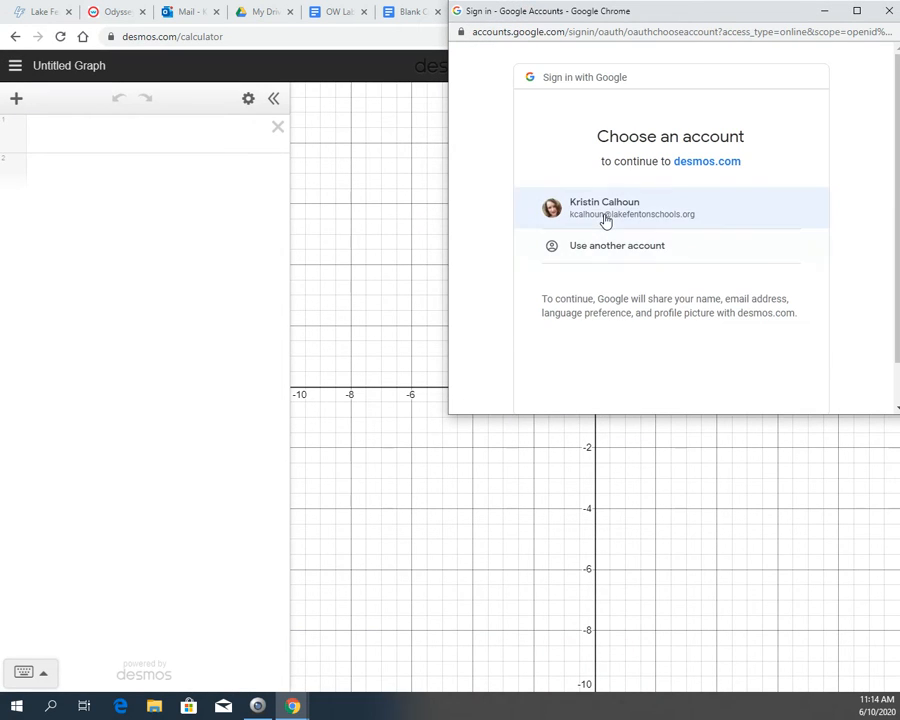
left_click(605, 220)
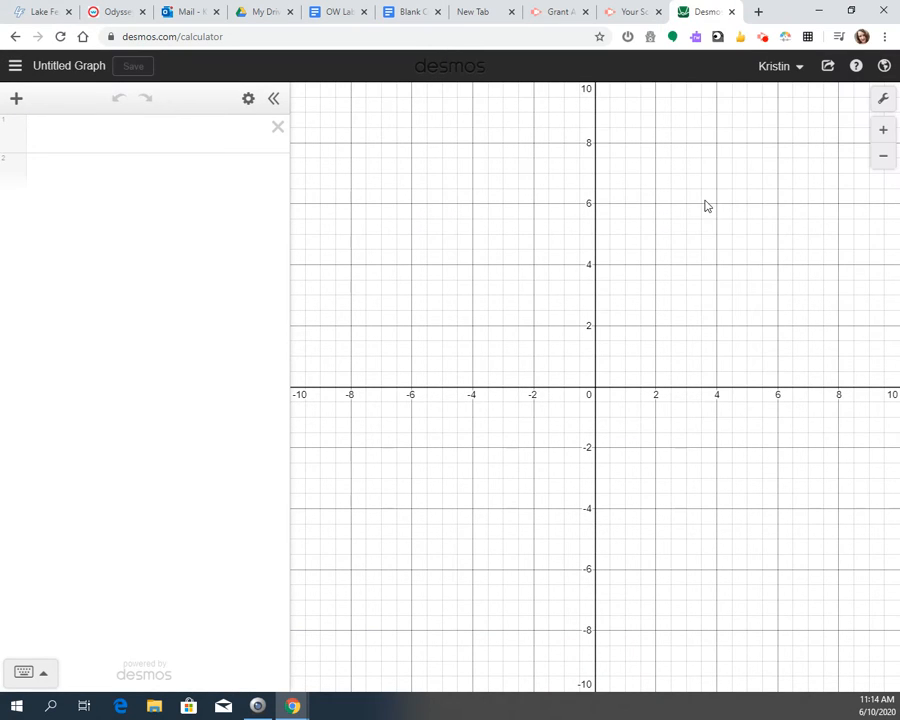
left_click(800, 75)
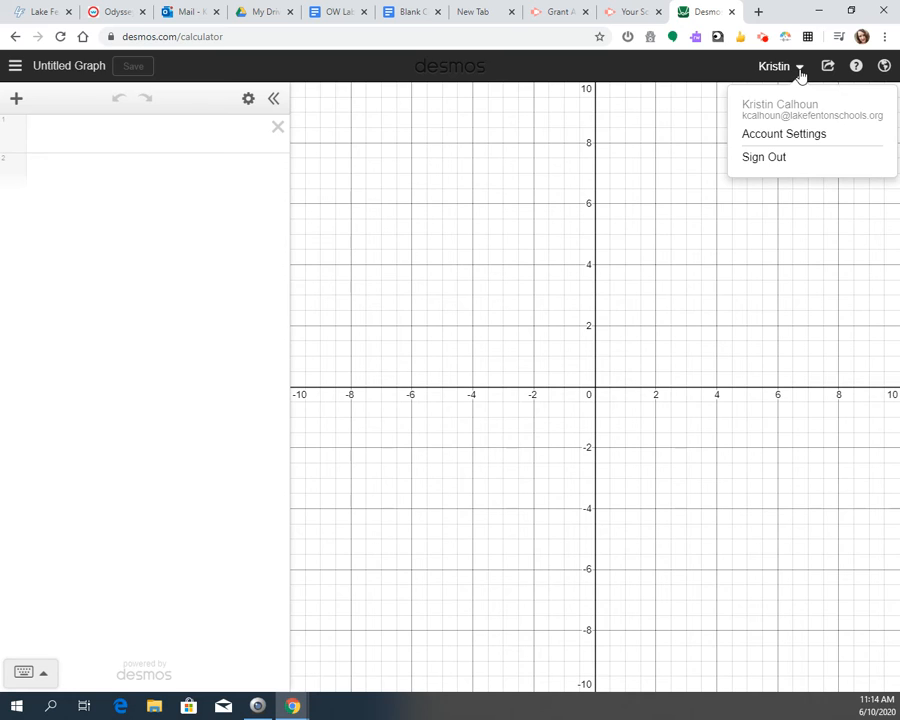
left_click(800, 75)
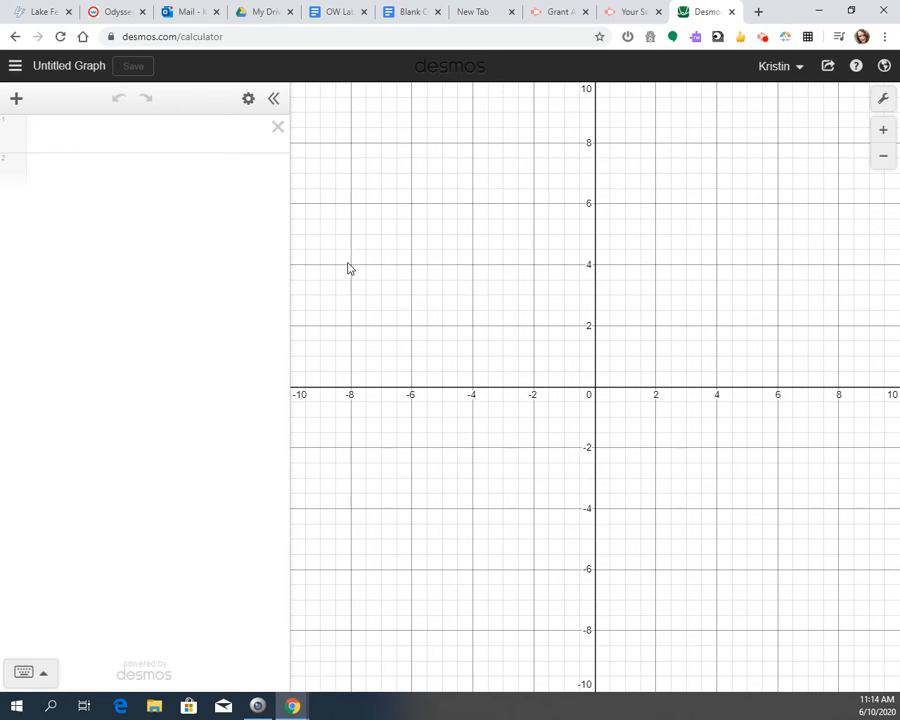
Add a table and enter the x1 values 13.6, 16.5, 20.4, 24.3 and 46.5
left_click(16, 100)
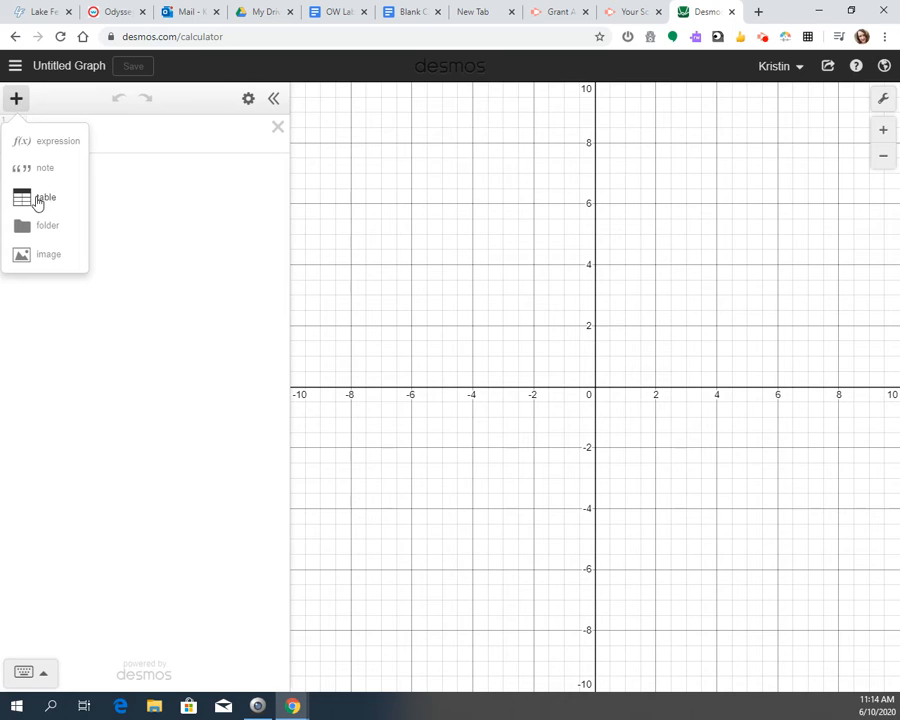
left_click(45, 205)
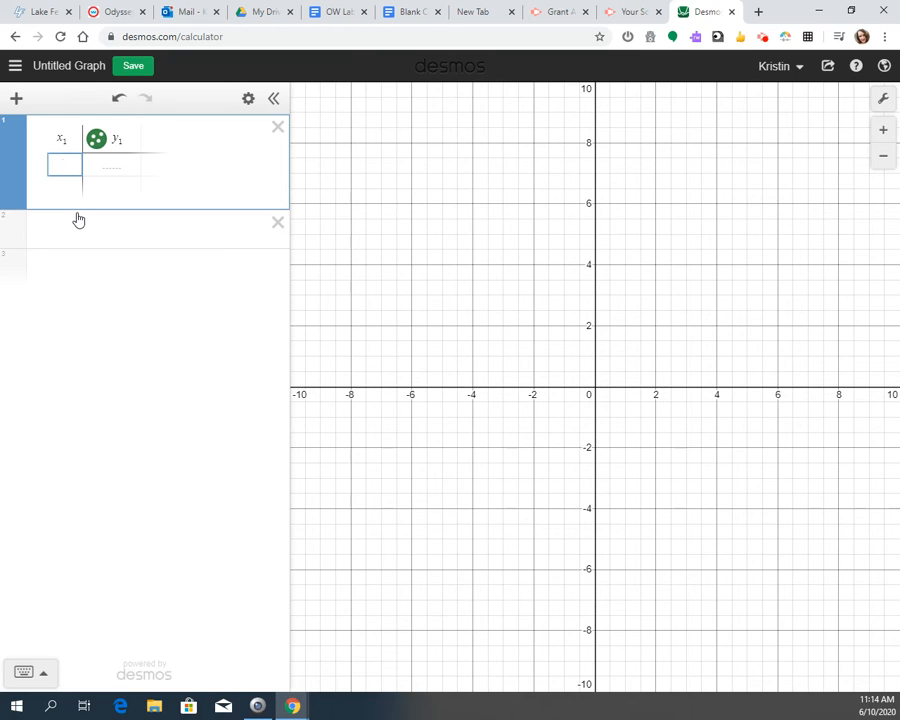
type("13.6")
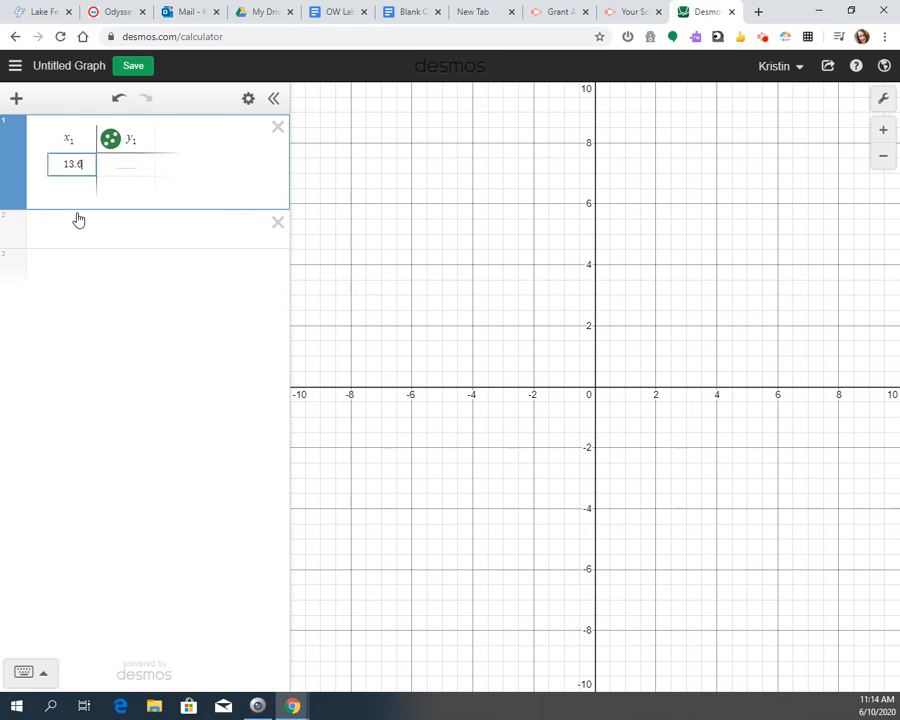
key("Return")
type("16.5")
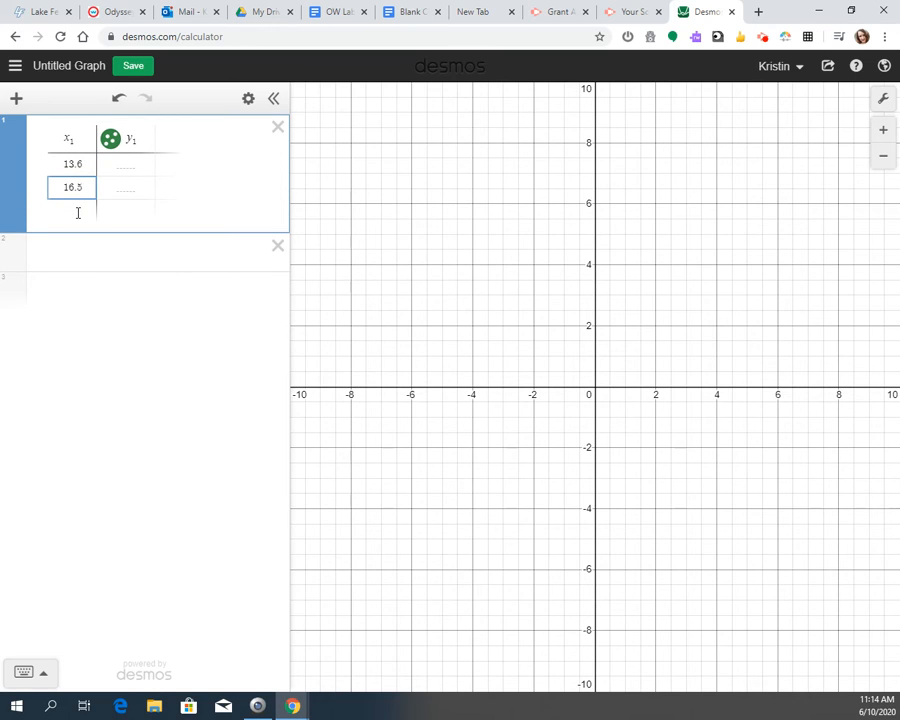
key("Return")
type("20.1")
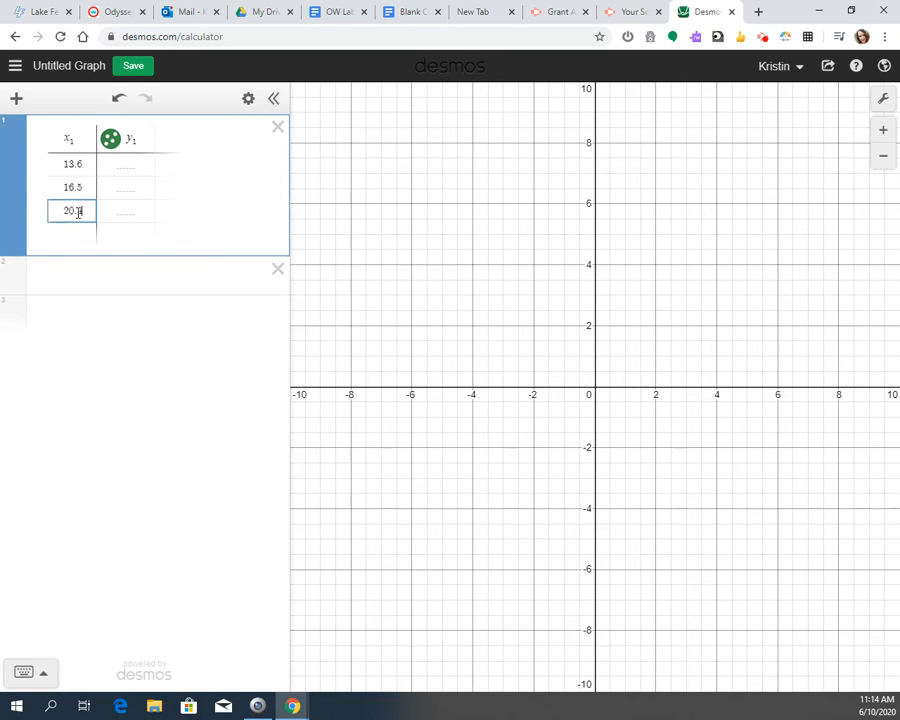
key("Return")
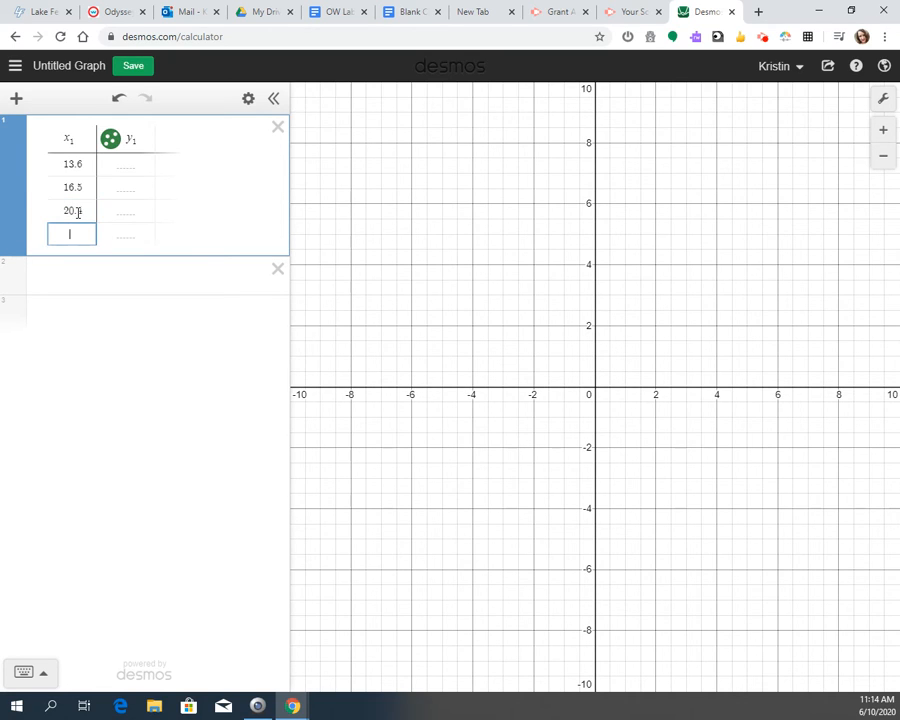
type("24.3")
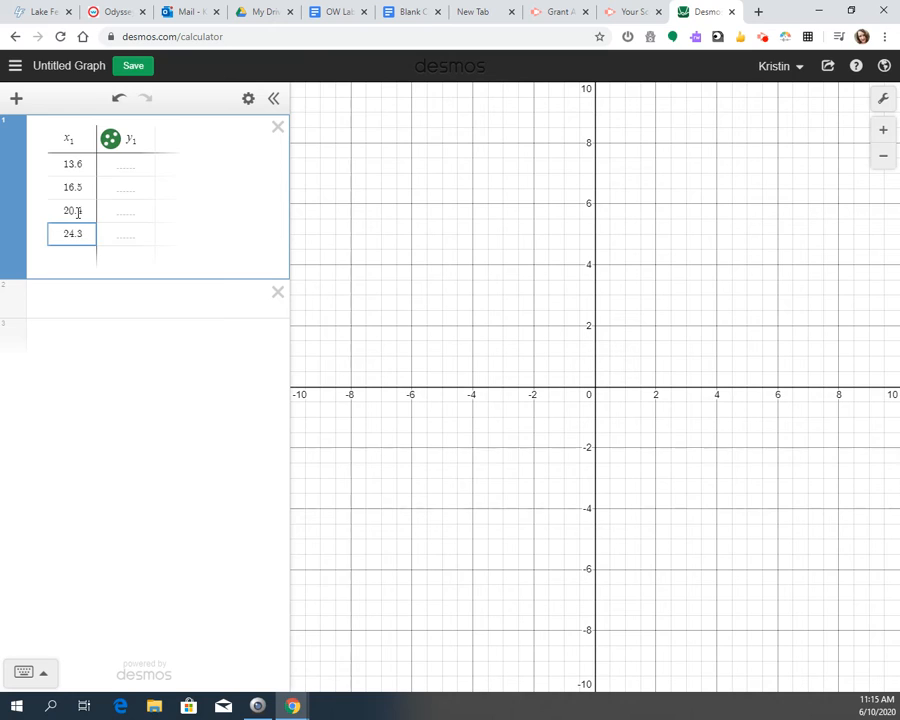
key("Return")
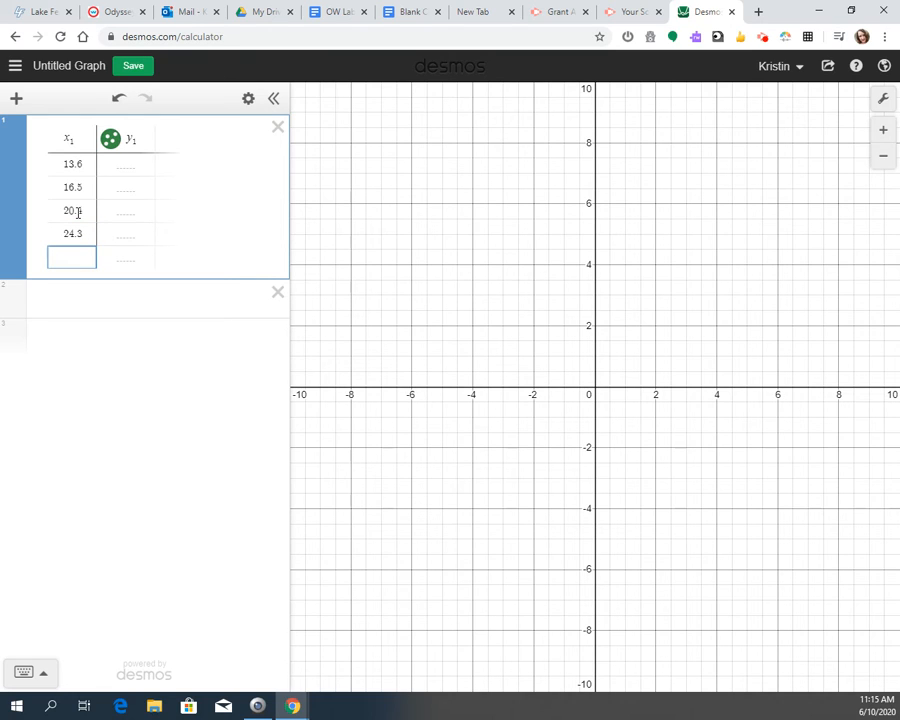
type("46.5")
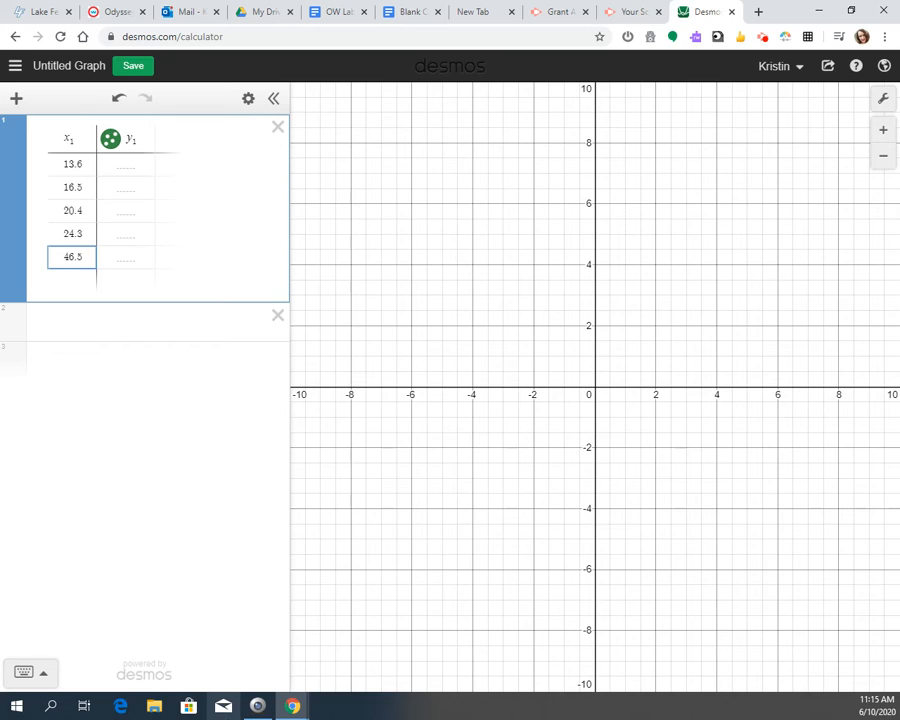
Fill the table's y1 column with the values 26.2, 32.4, 41.0, 48.5 and 88.2
left_click(140, 163)
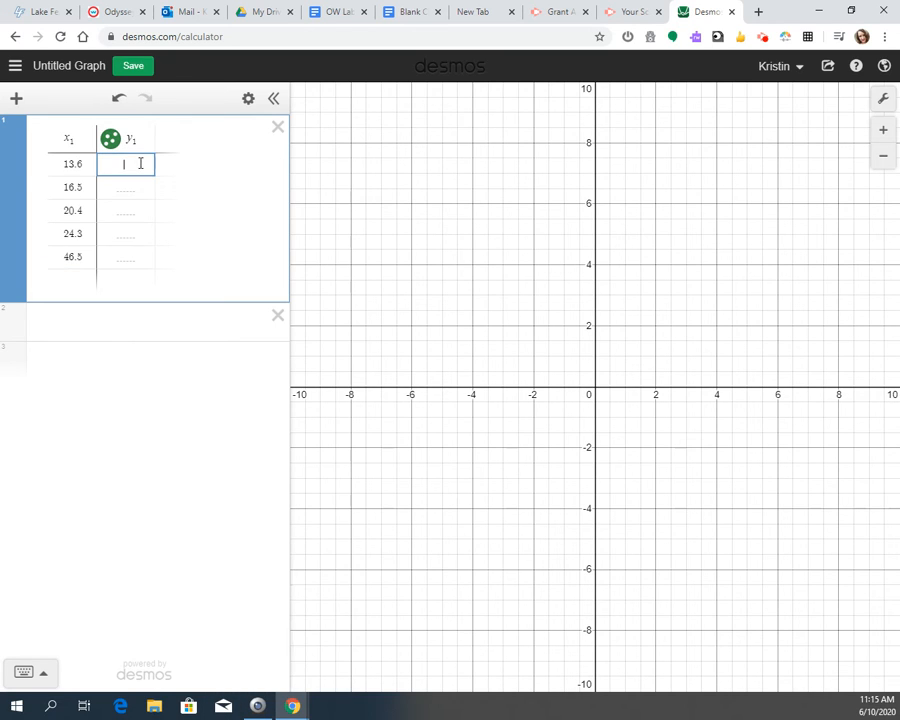
type("26.3")
key("Return")
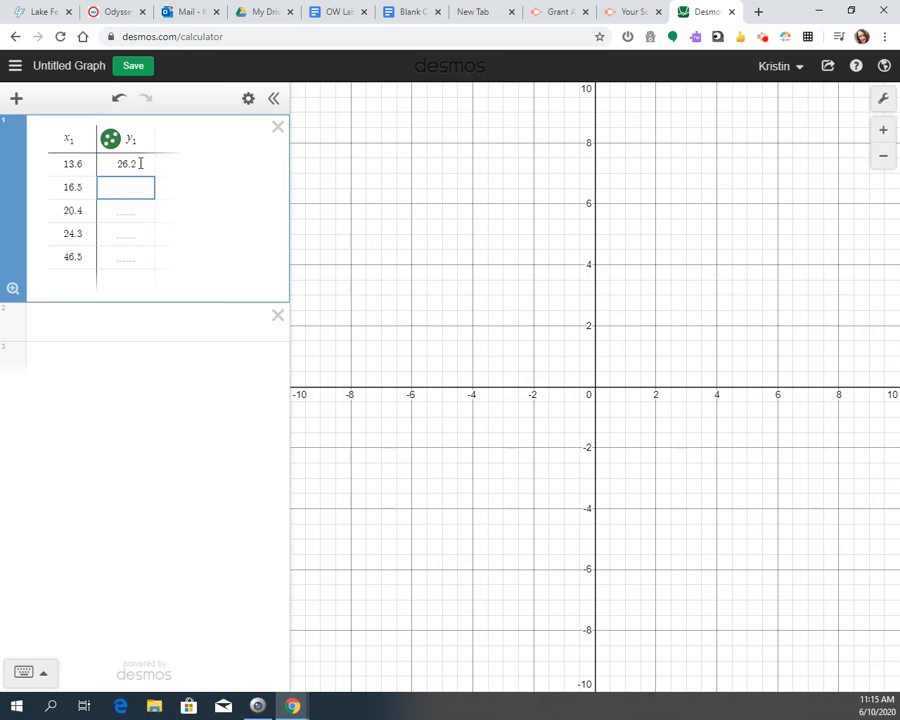
type("32.4")
key("Return")
type("41.0")
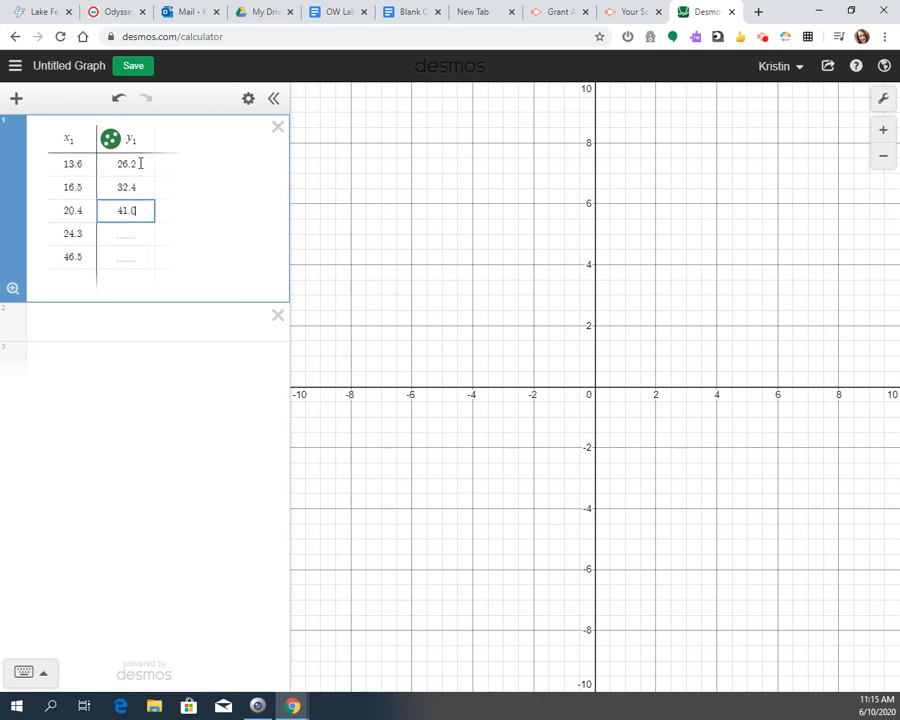
key("Return")
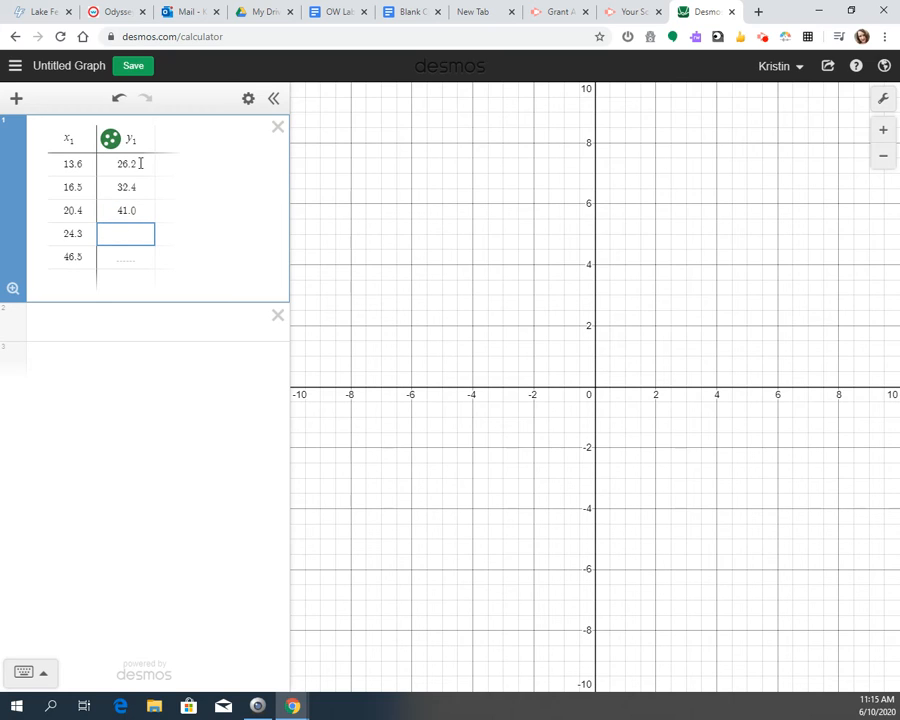
type("48.5")
key("Return")
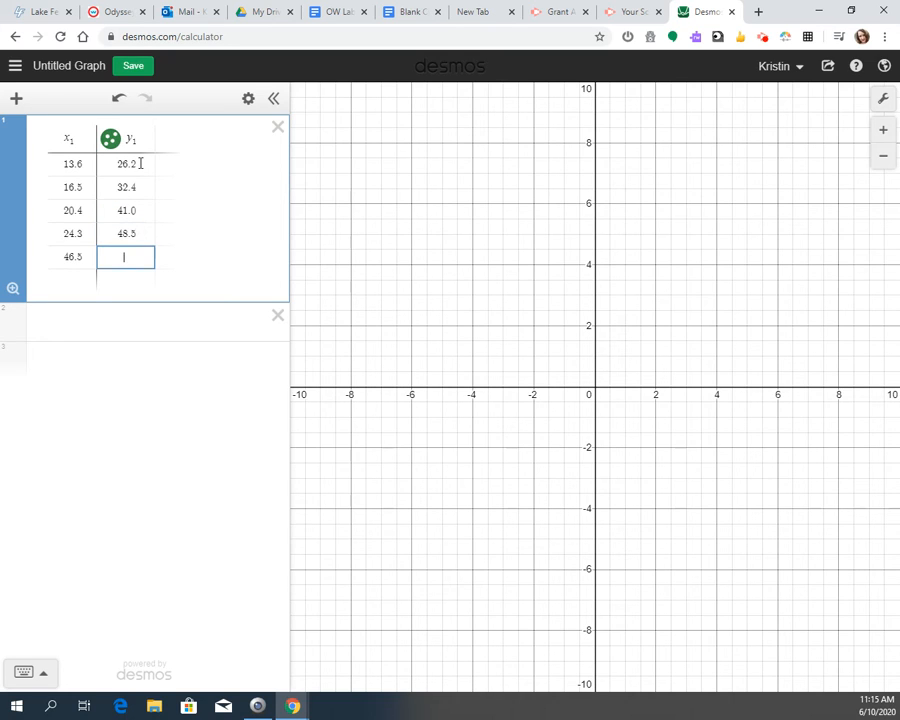
type("88.2")
left_click(180, 323)
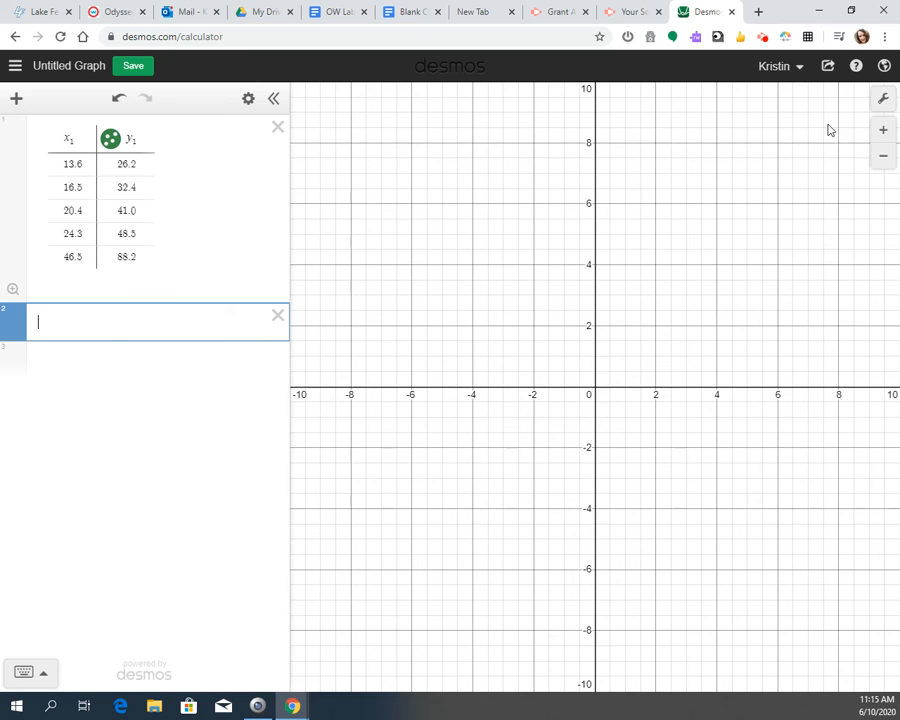
Label the graph's x-axis "Length (cm)" and its y-axis "Mass (g)"
left_click(883, 103)
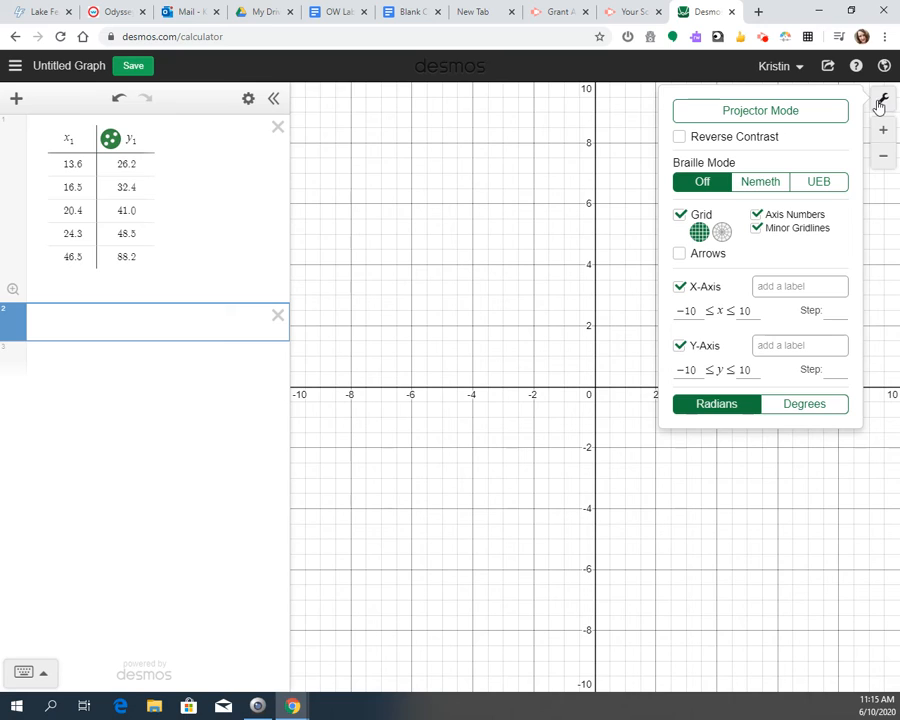
left_click(792, 287)
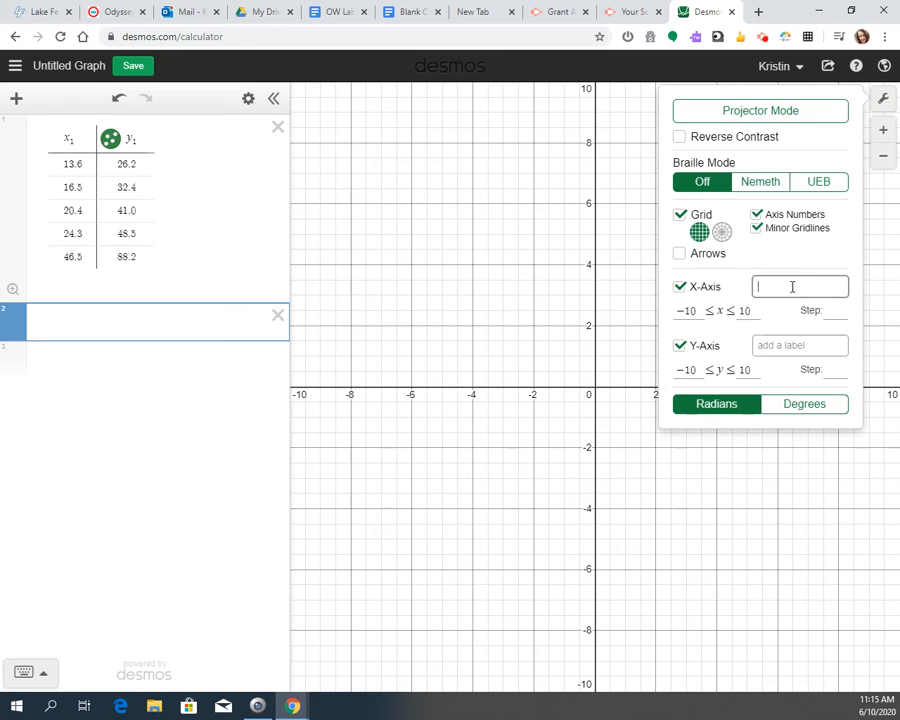
type("Length (cm)")
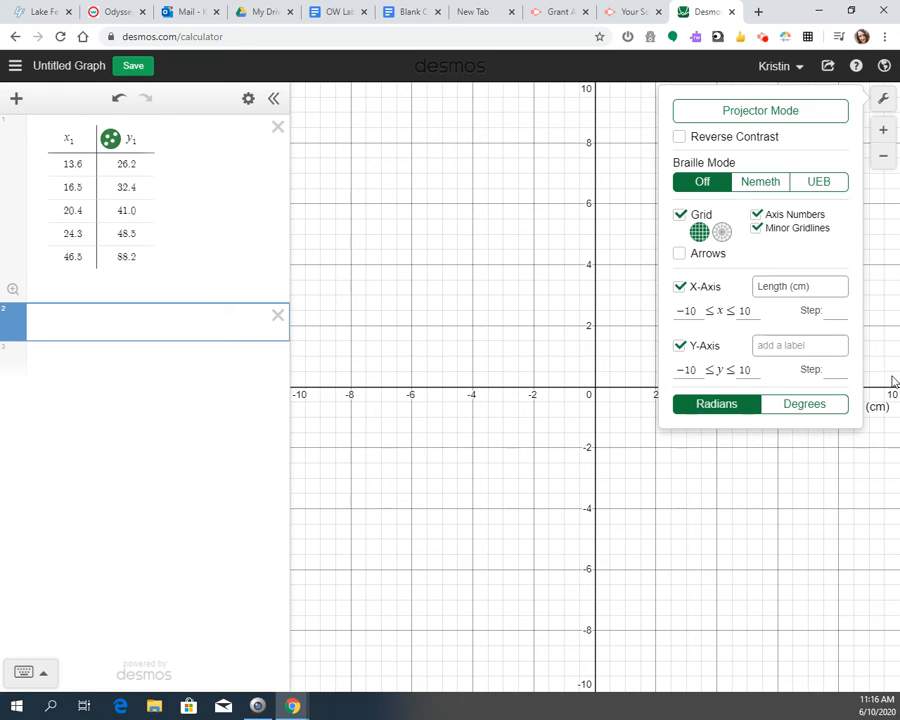
left_click(812, 347)
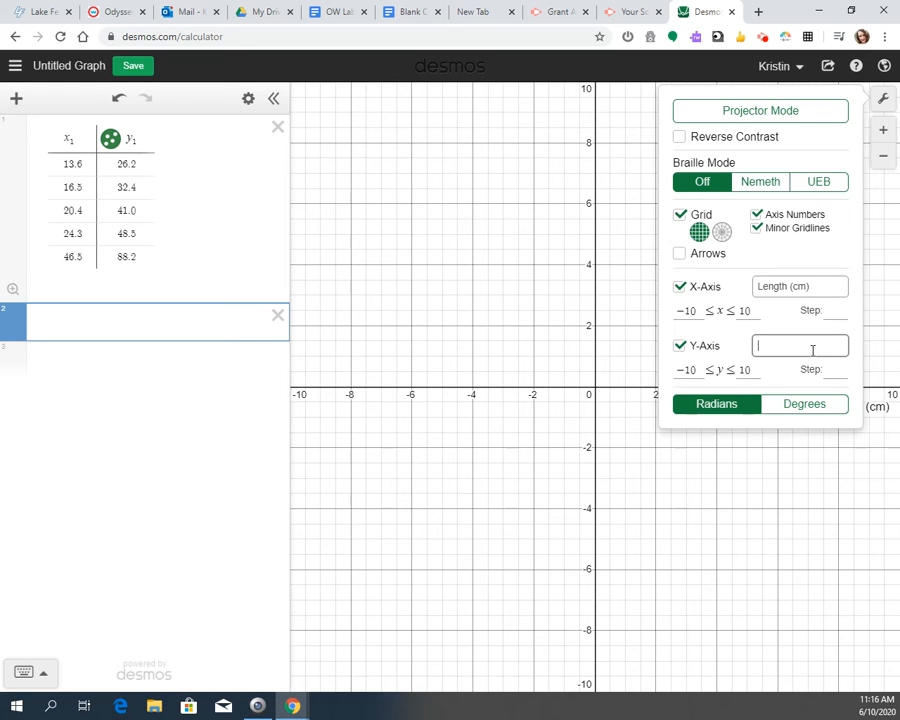
type("Mass (g)")
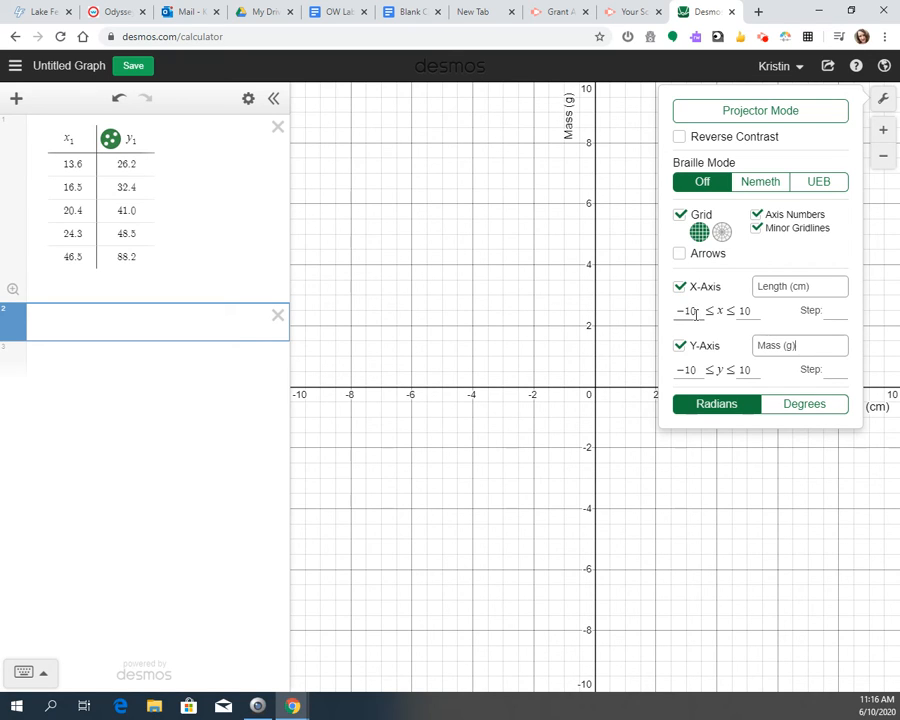
Set the x-axis range from -1 to 50
left_click_drag(697, 313, 678, 313)
type("-1")
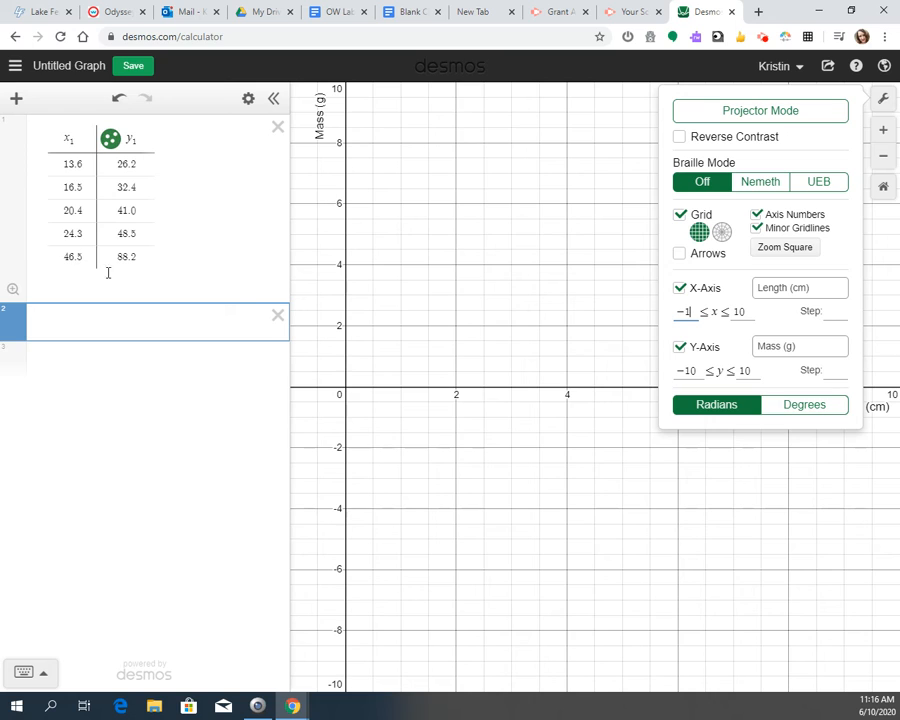
double_click(739, 311)
type("50")
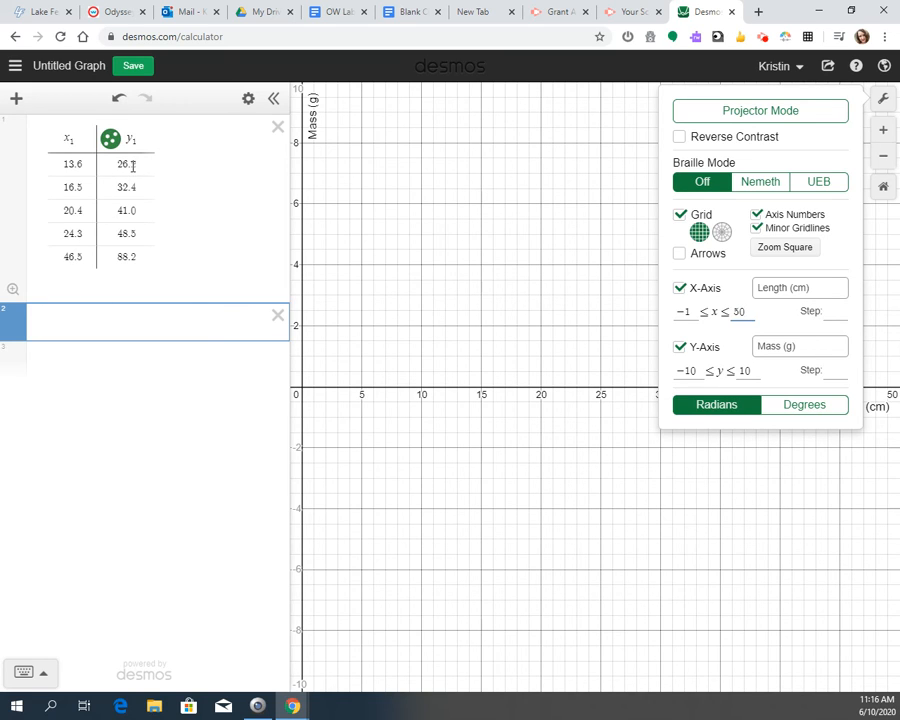
Set the y-axis range from -1 to 90 and close the graph settings
left_click_drag(699, 371, 687, 371)
type("1")
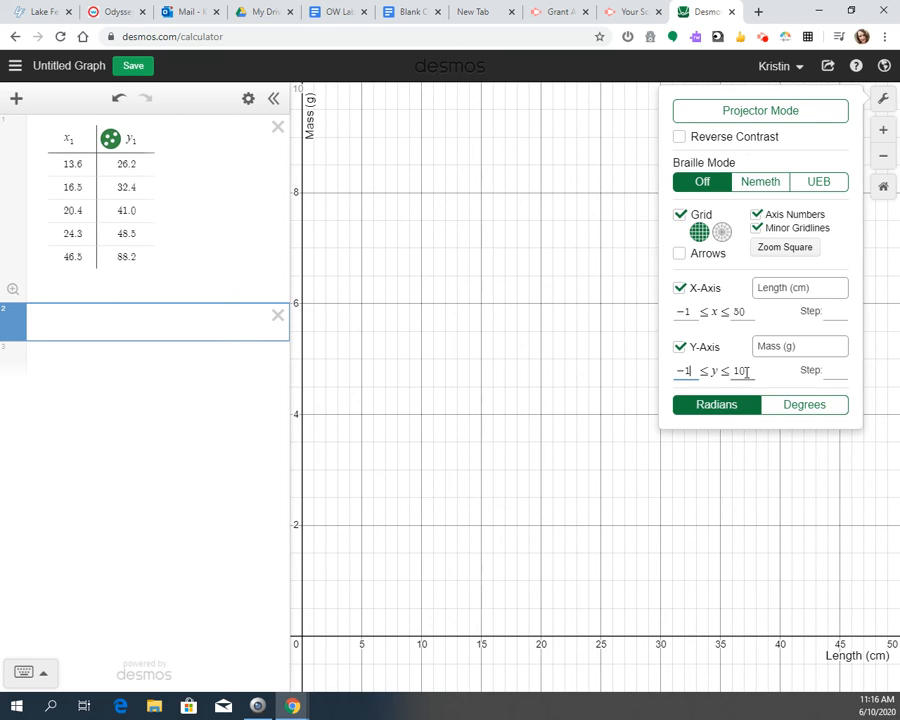
left_click(746, 371)
key("BackSpace")
key("BackSpace")
type("90")
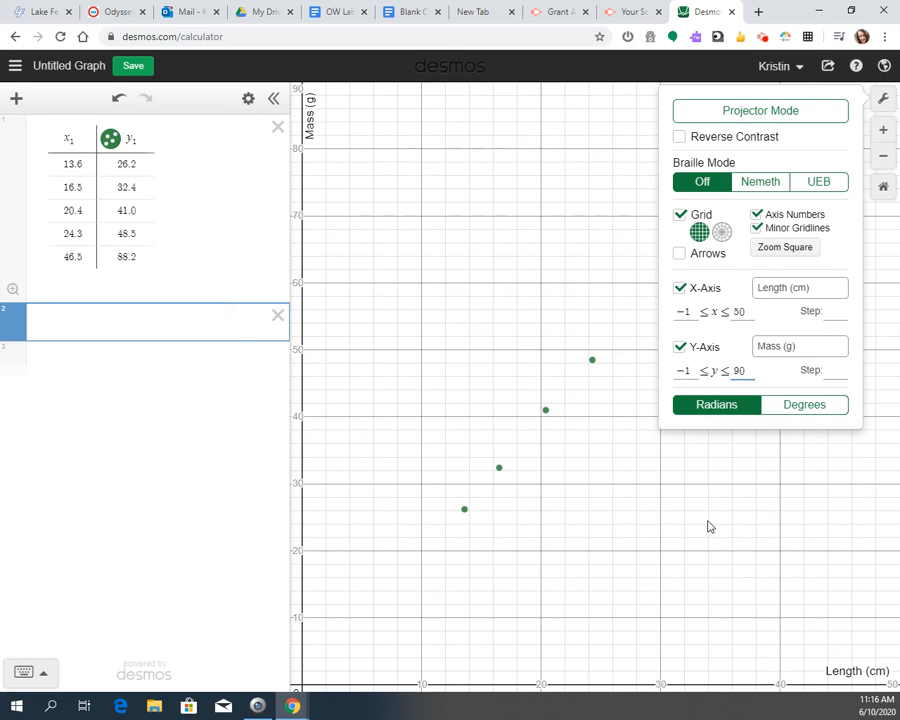
left_click(640, 494)
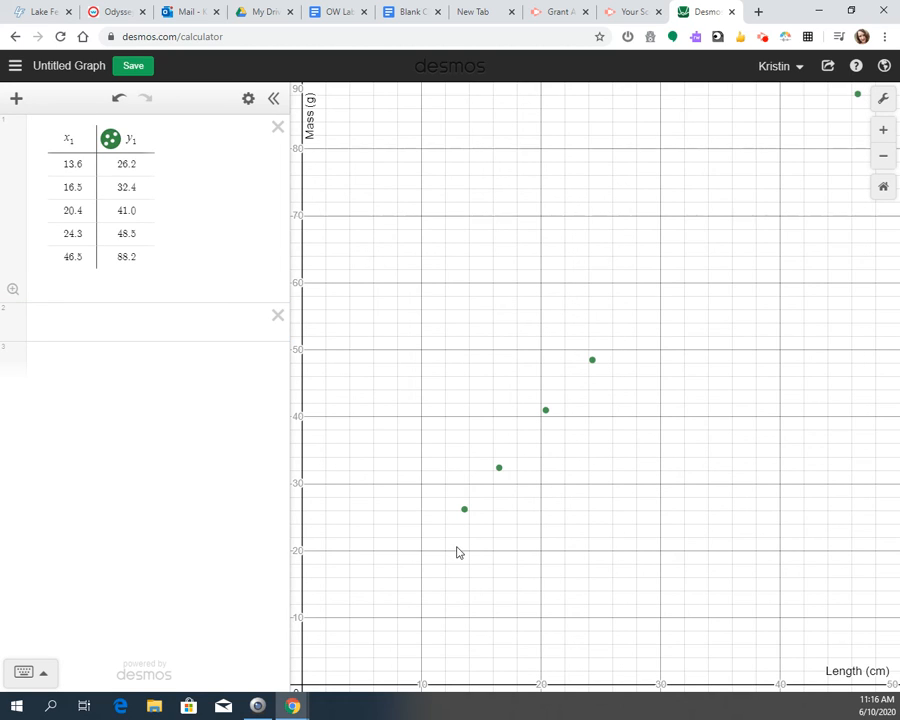
Add a new expression above the data table and enter the line equation y = 2x + 0
left_click_drag(450, 618, 523, 547)
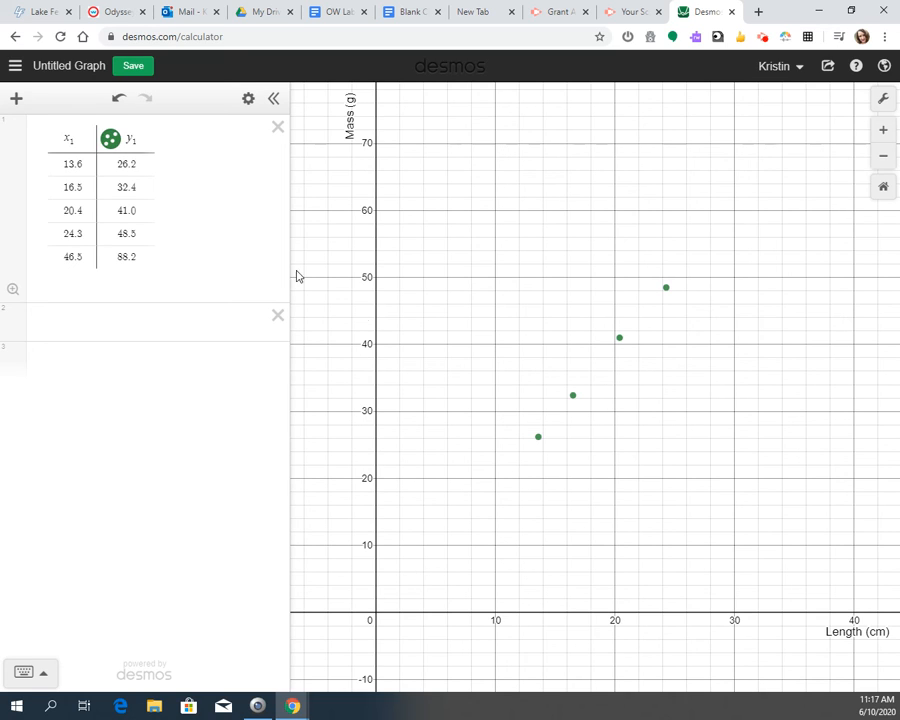
left_click(15, 100)
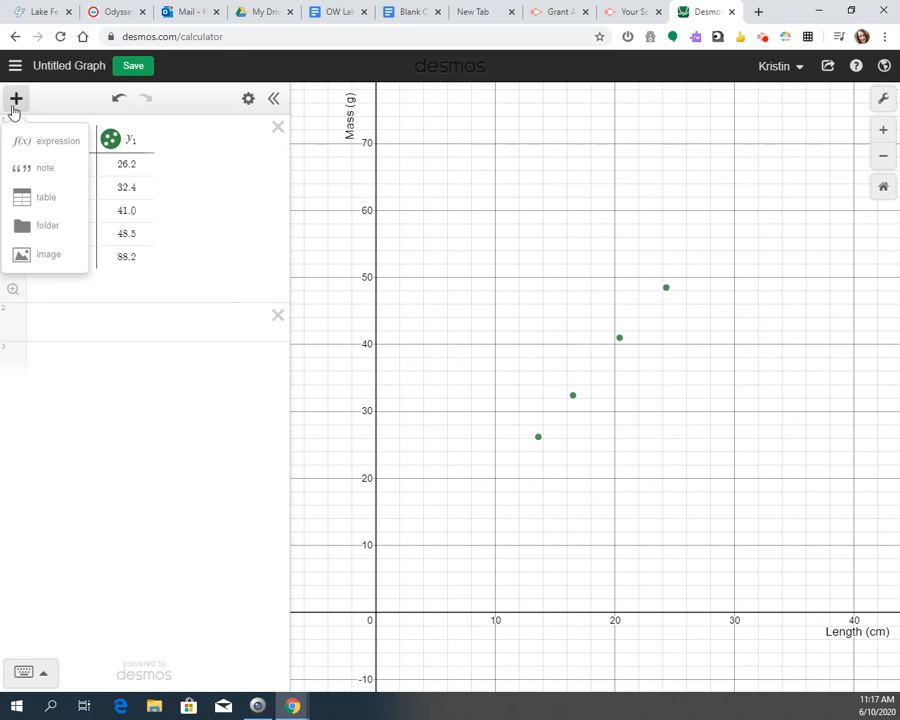
left_click(50, 143)
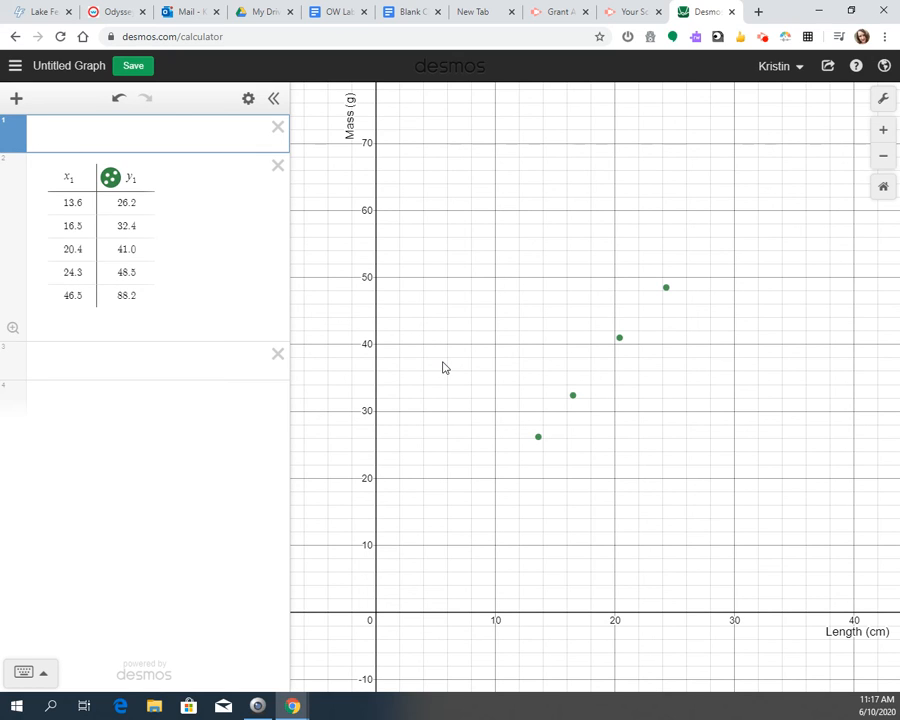
type("y=")
type("2")
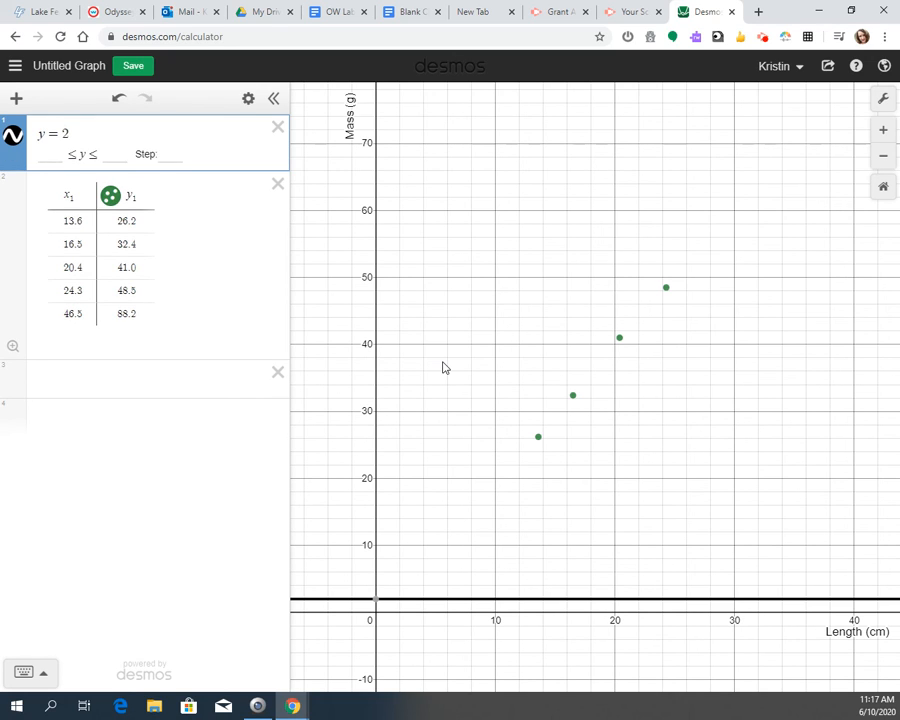
type("x")
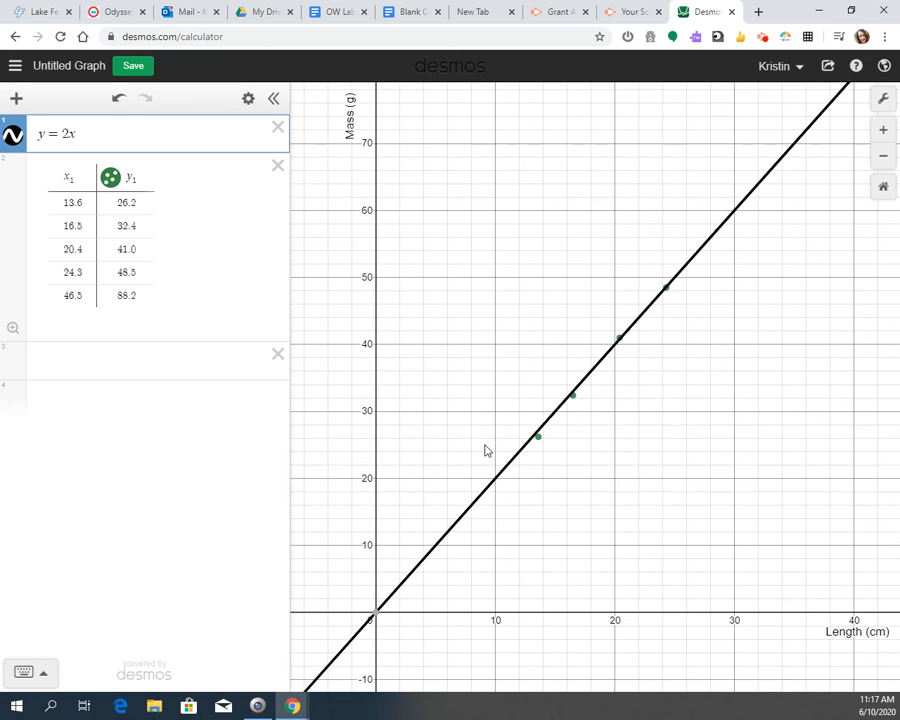
mouse_move(376, 622)
type("+ ")
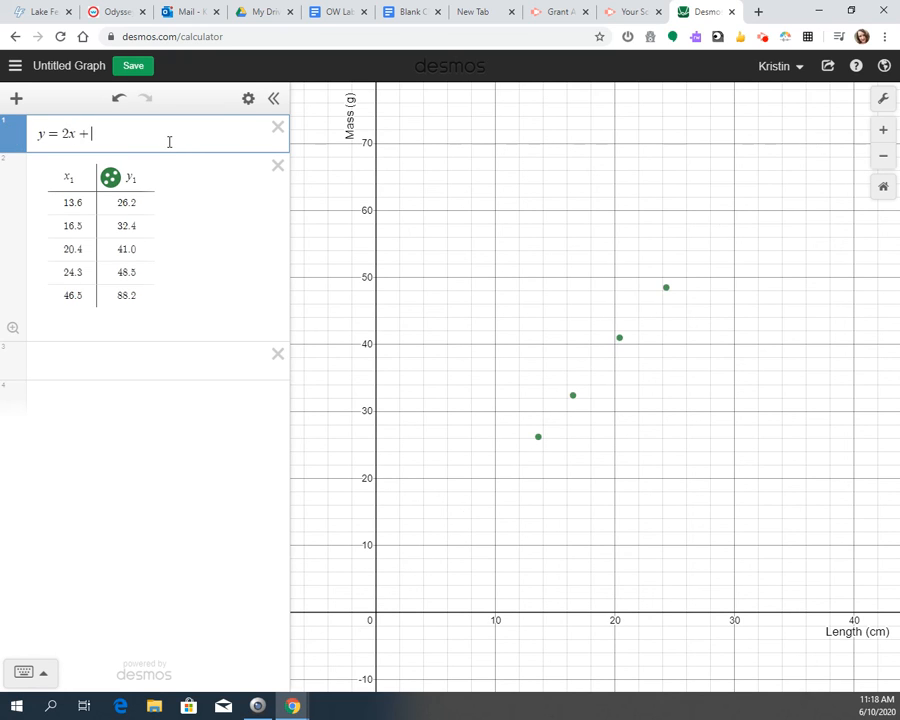
type("0")
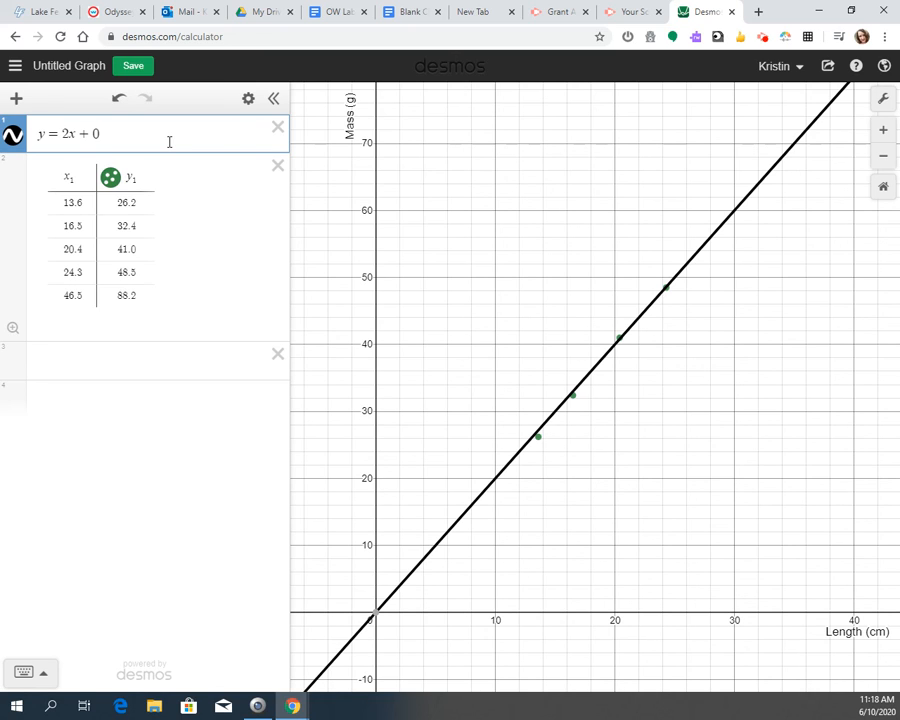
Save the graph with the title "Dowel Rod Lab"
left_click(96, 70)
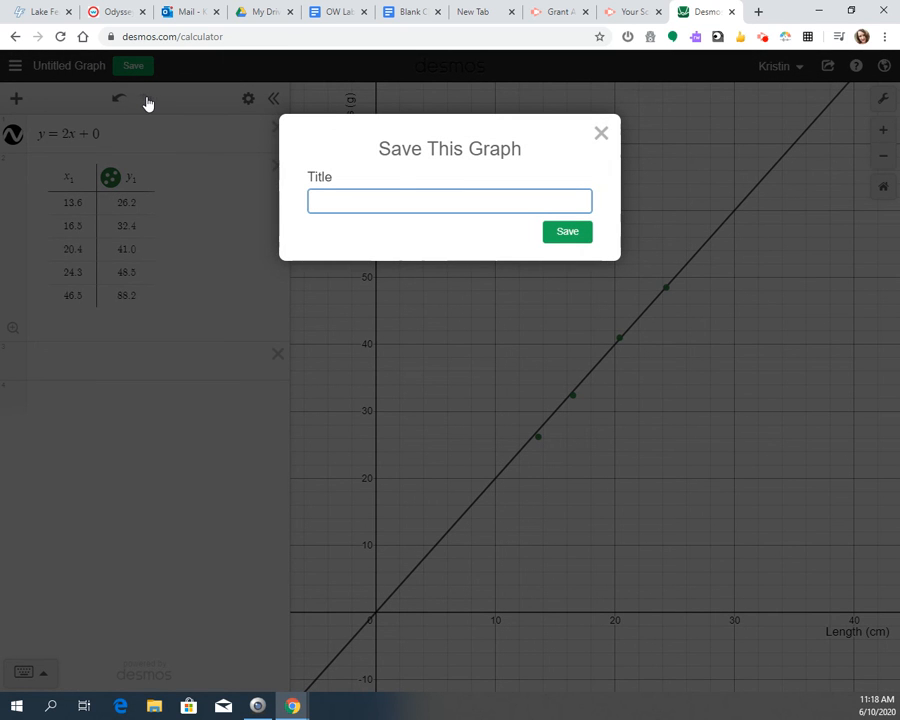
type("Dowel Rod Lab")
left_click(575, 236)
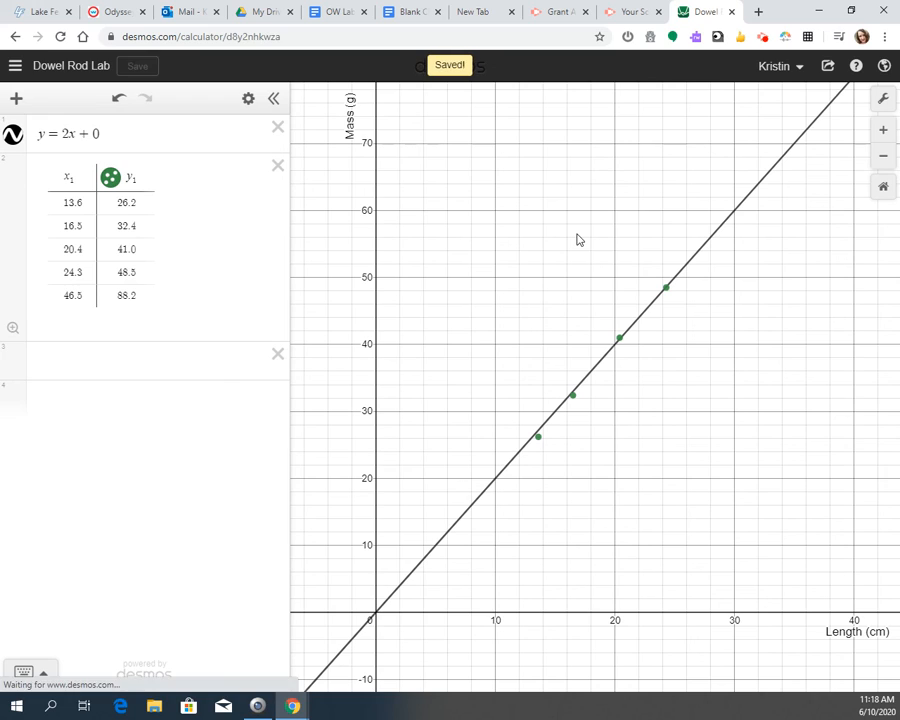